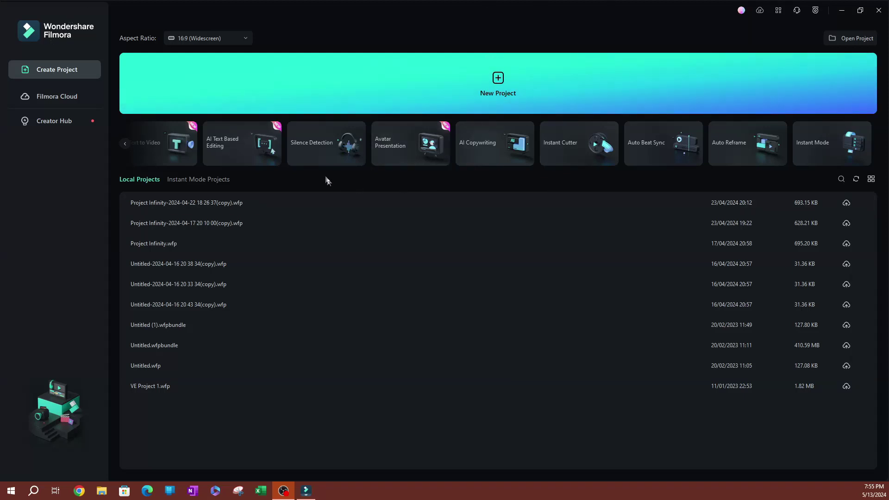
Open Filmora Cloud and view the Basic, Advanced and Professional storage plans
{"action": "left_click", "coordinate": [45, 98]}
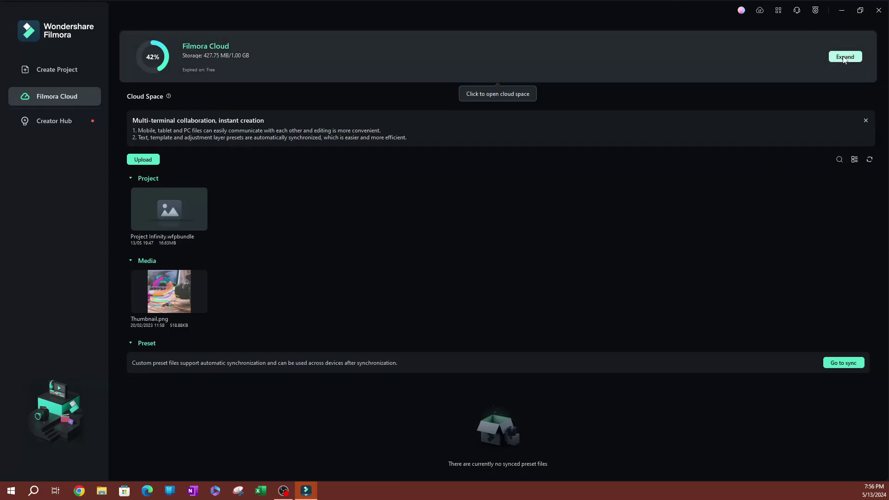
{"action": "left_click", "coordinate": [843, 57]}
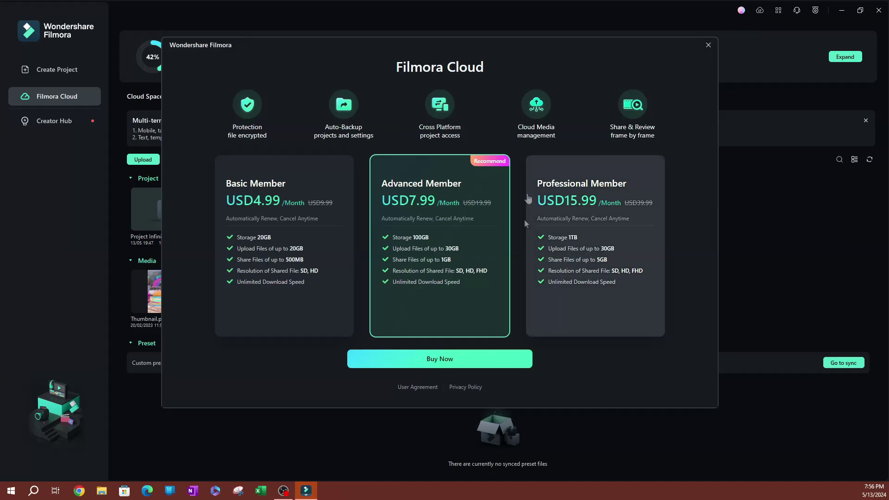
{"action": "left_click", "coordinate": [708, 45]}
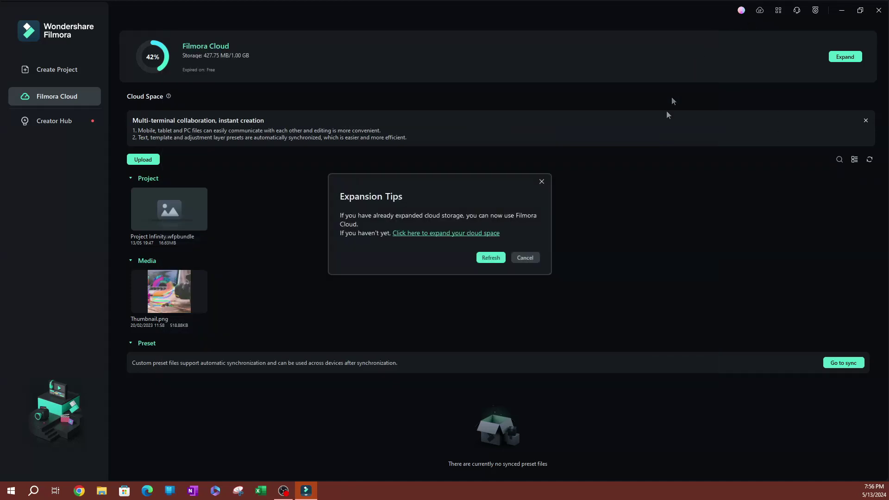
{"action": "left_click", "coordinate": [527, 257]}
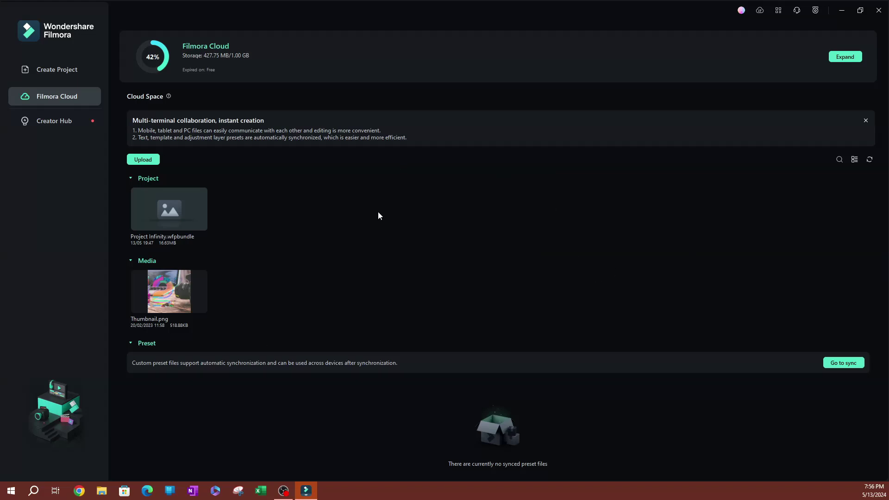
Queue the IMG_9673-min image from the Channel Art folder for media upload to Filmora Cloud
{"action": "left_click", "coordinate": [143, 160]}
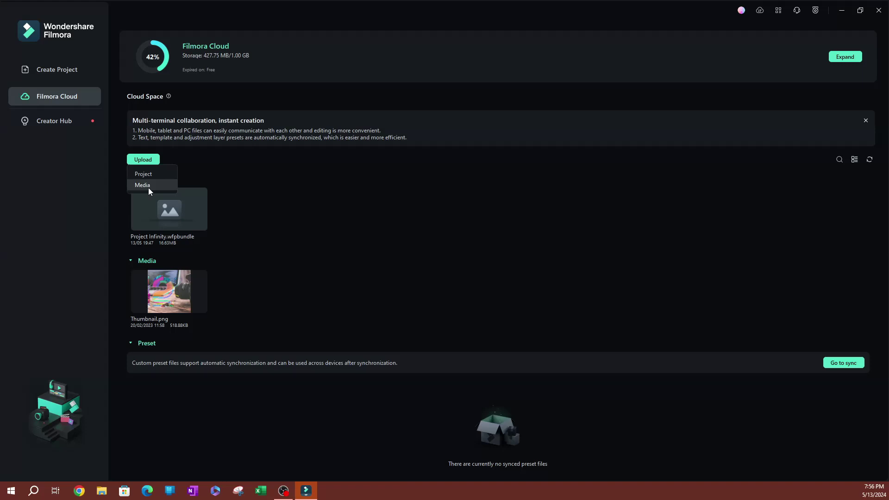
{"action": "left_click", "coordinate": [148, 185]}
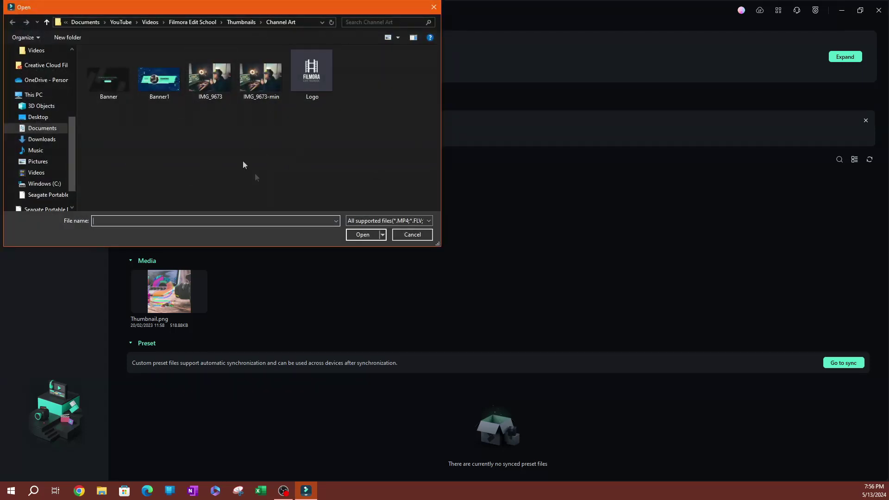
{"action": "left_click", "coordinate": [201, 84]}
{"action": "left_click", "coordinate": [260, 76]}
{"action": "left_click", "coordinate": [362, 234]}
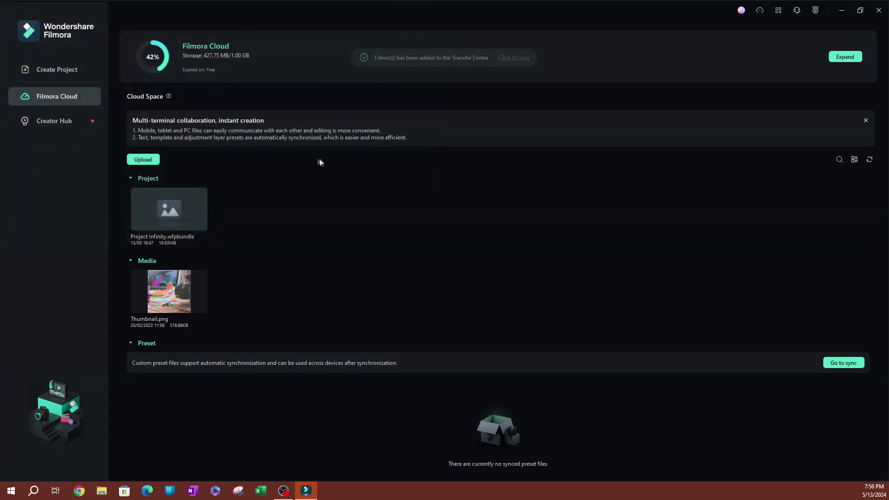
Upload the newer Project Infinity project file to Filmora Cloud
{"action": "left_click", "coordinate": [147, 160]}
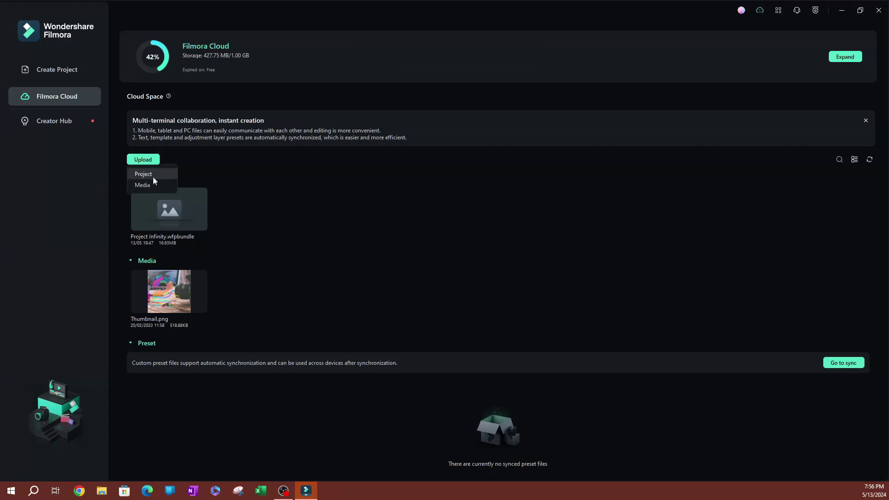
{"action": "left_click", "coordinate": [153, 177]}
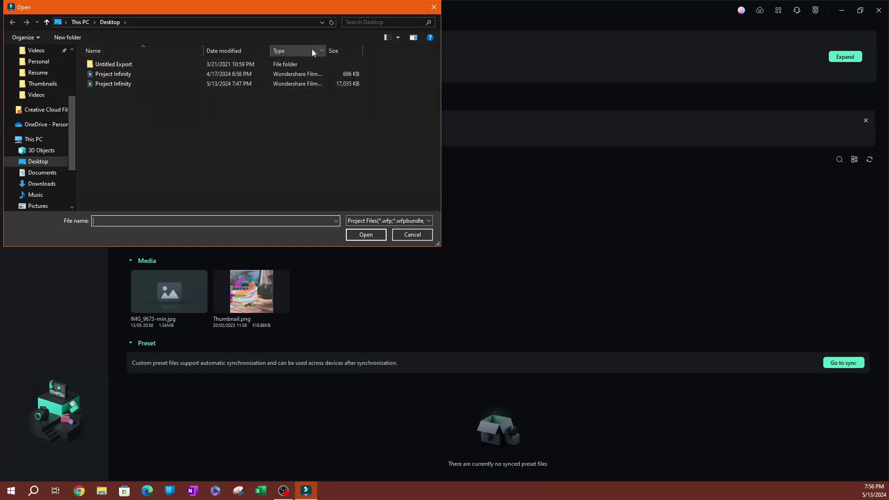
{"action": "double_click", "coordinate": [327, 51]}
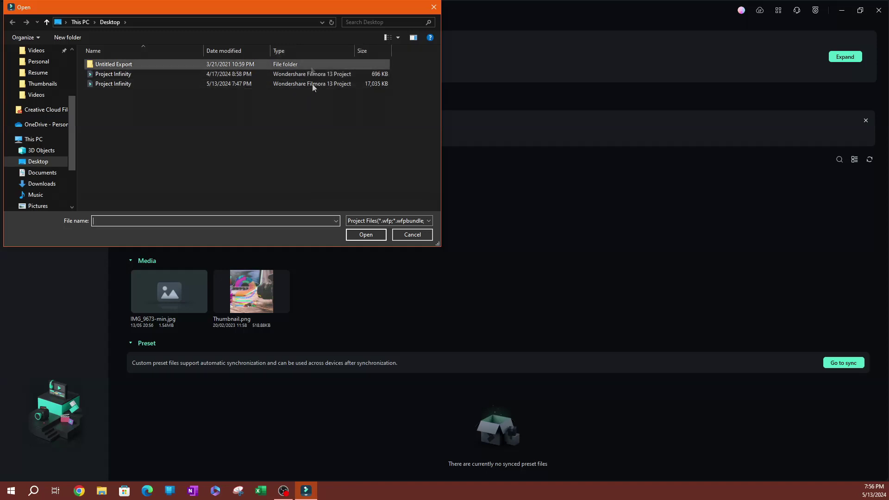
{"action": "double_click", "coordinate": [123, 83]}
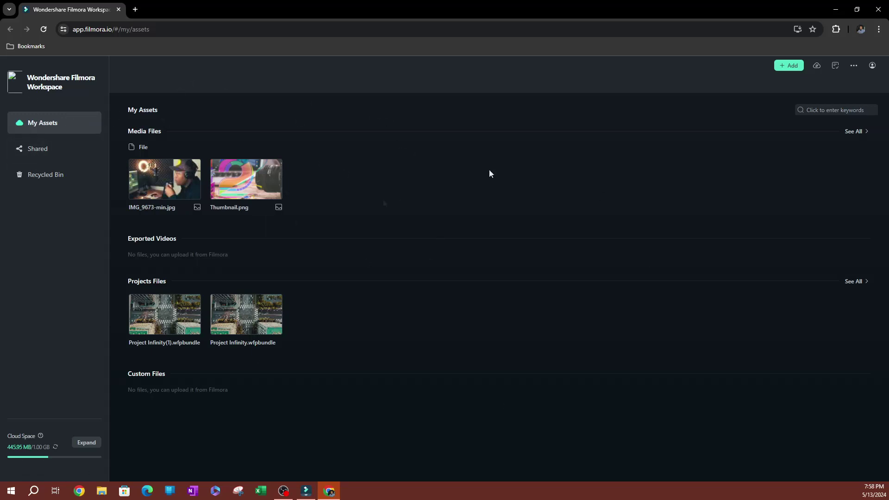
Check the Shared list and Recycled Bin in Filmora Workspace, then return to My Assets
{"action": "left_click", "coordinate": [19, 152]}
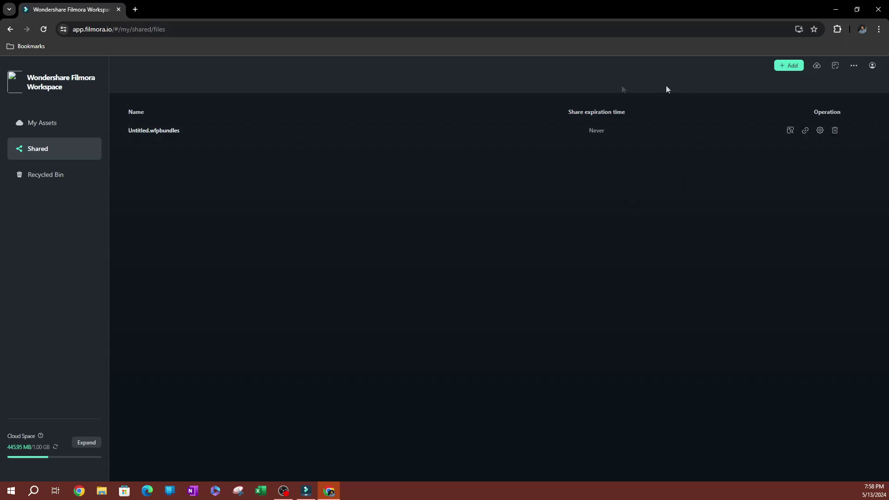
{"action": "left_click", "coordinate": [54, 180]}
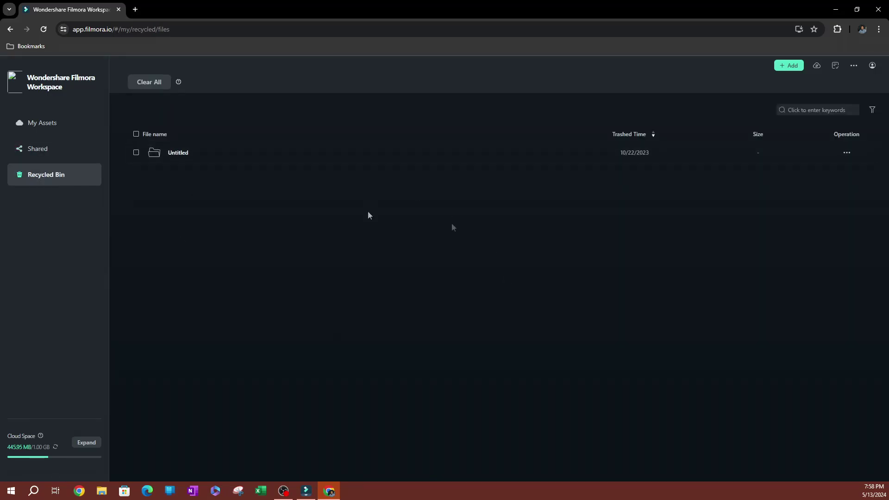
{"action": "left_click", "coordinate": [37, 131]}
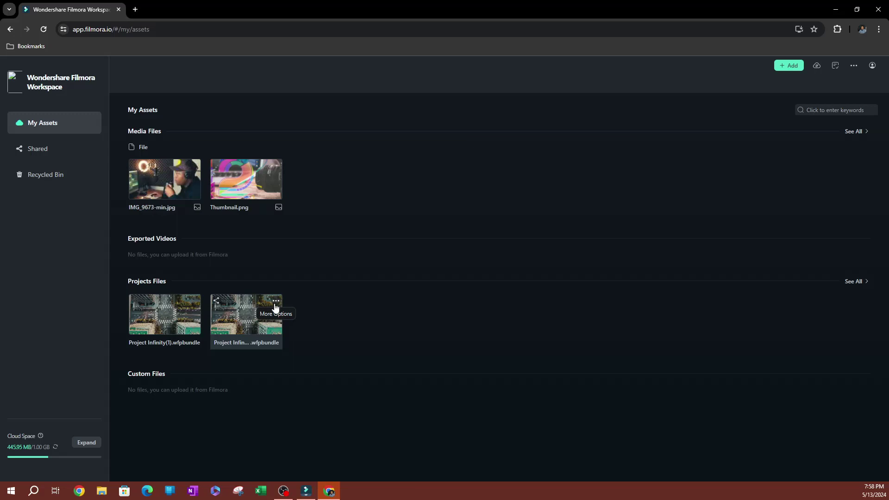
Create a share link for the Project Infinity bundle and open its link settings
{"action": "left_click", "coordinate": [276, 303]}
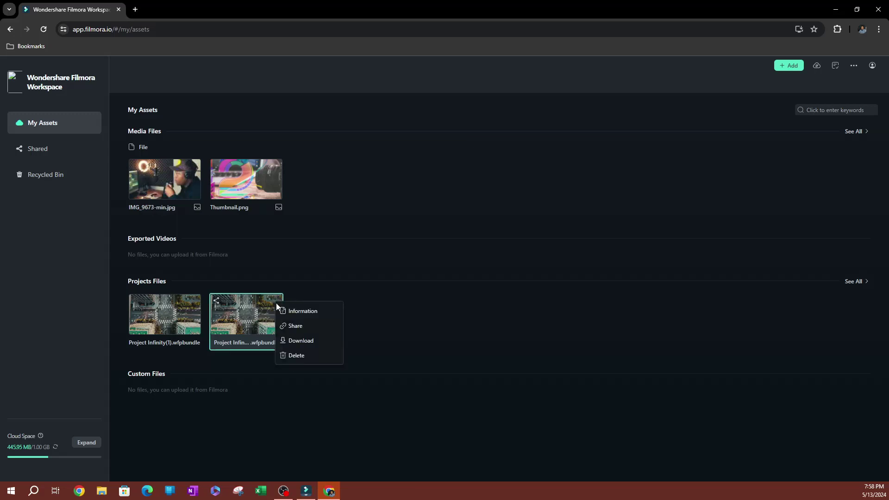
{"action": "left_click", "coordinate": [306, 328]}
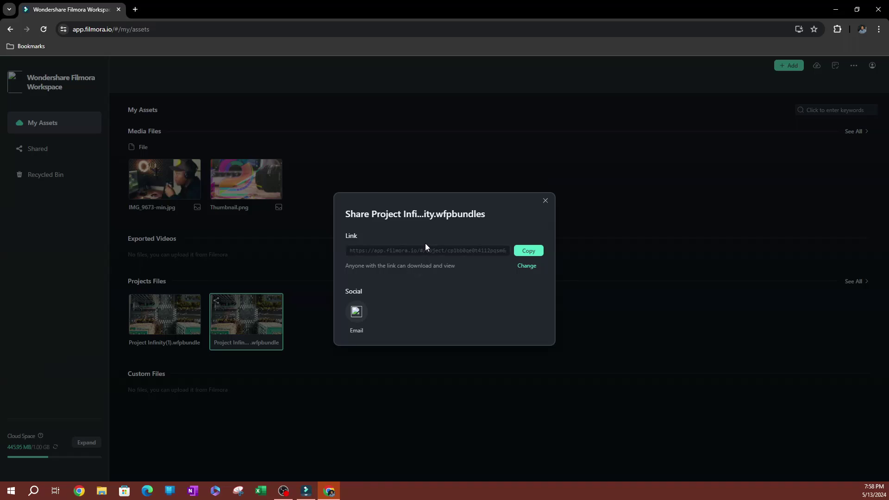
{"action": "left_click_drag", "start_coordinate": [351, 250], "coordinate": [440, 246]}
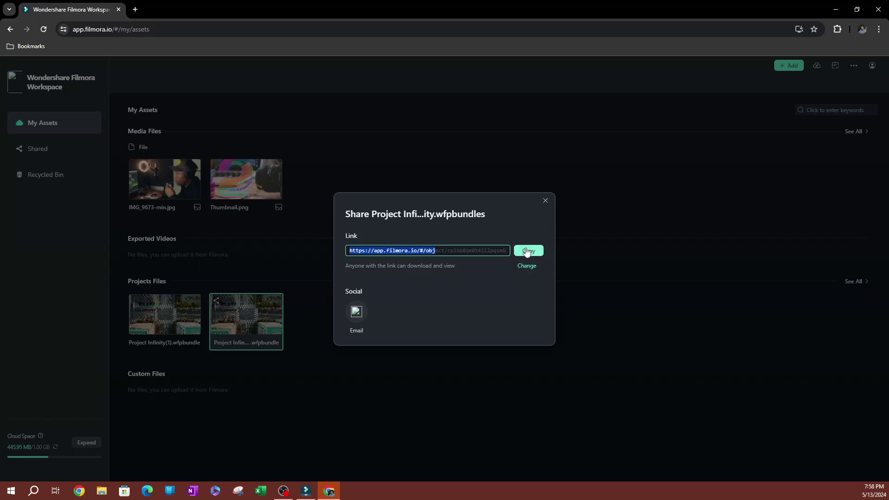
{"action": "left_click", "coordinate": [526, 268]}
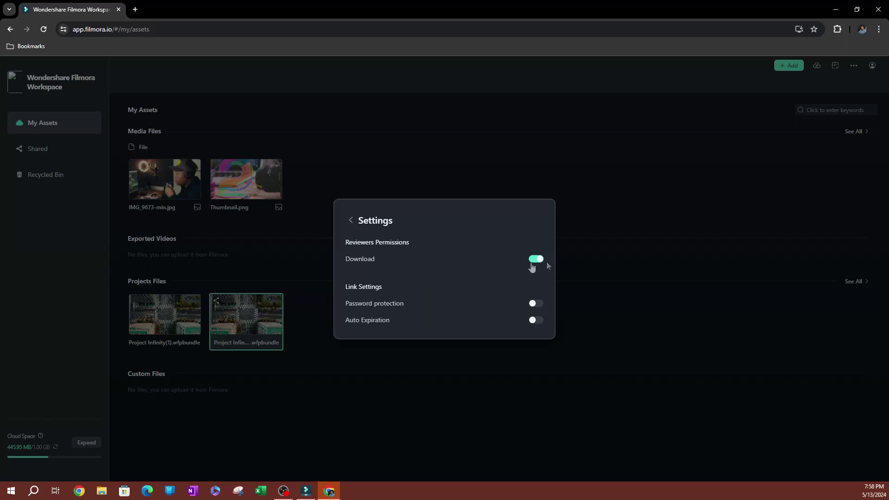
{"action": "left_click", "coordinate": [533, 260]}
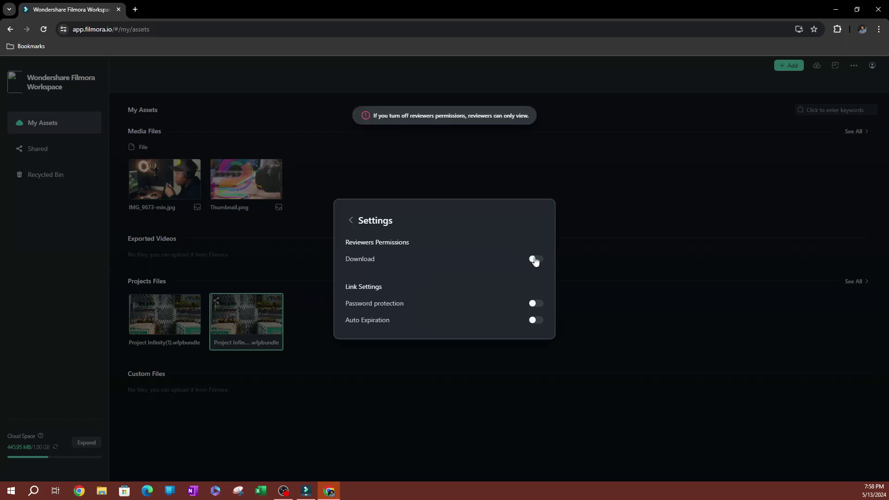
{"action": "left_click", "coordinate": [535, 259]}
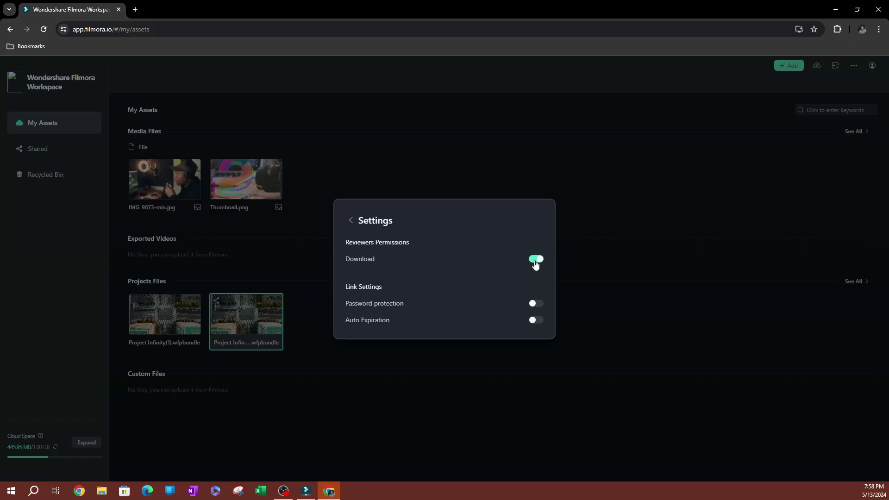
{"action": "left_click", "coordinate": [536, 262]}
{"action": "left_click", "coordinate": [535, 260]}
{"action": "left_click", "coordinate": [535, 305]}
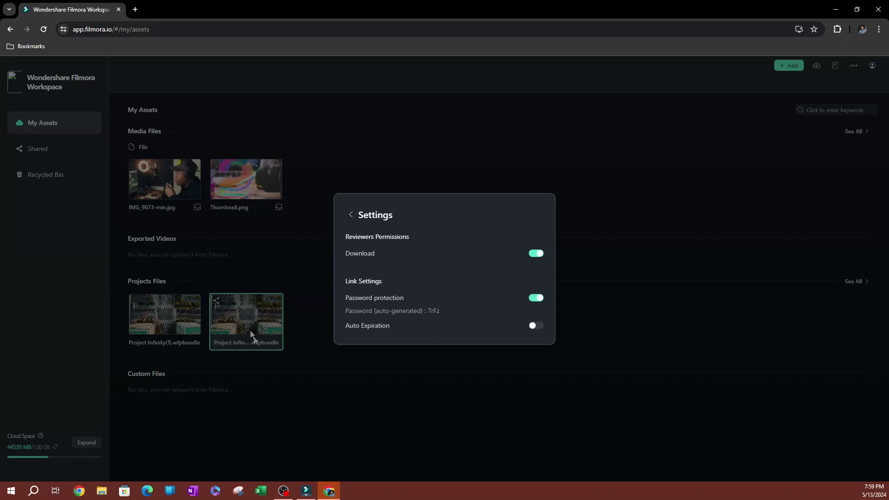
{"action": "left_click", "coordinate": [533, 299]}
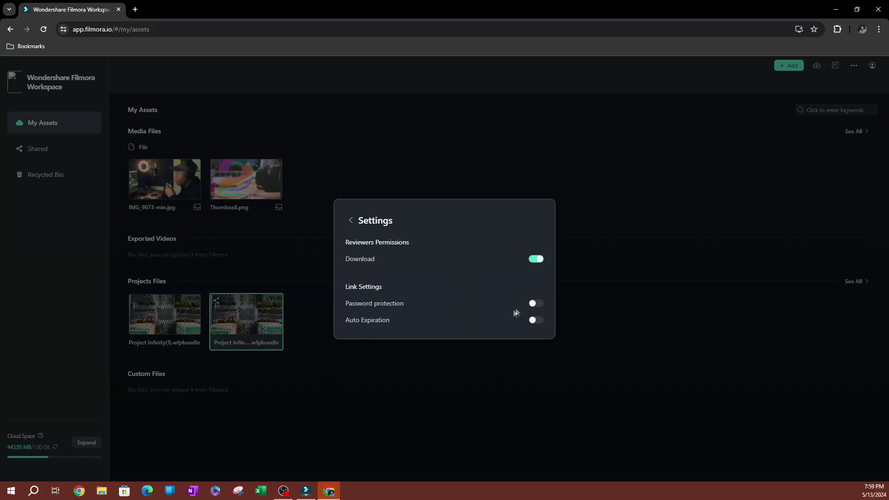
{"action": "left_click", "coordinate": [538, 299]}
{"action": "left_click", "coordinate": [535, 298]}
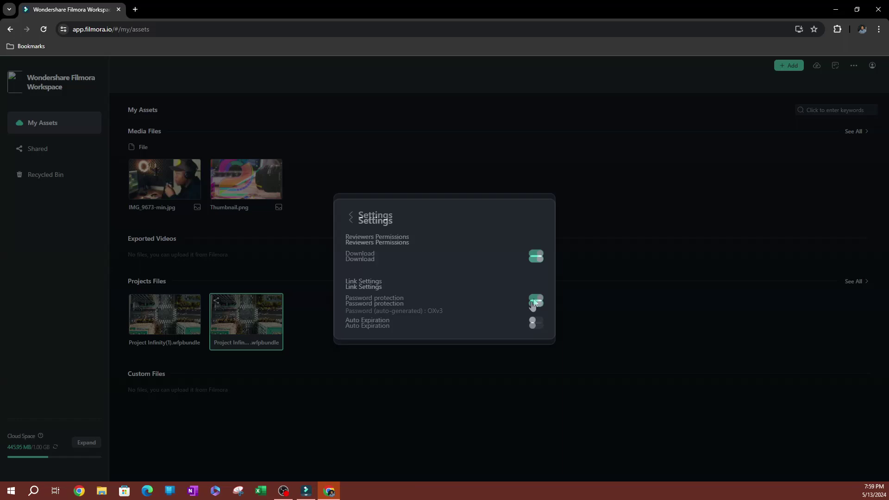
{"action": "left_click", "coordinate": [534, 299]}
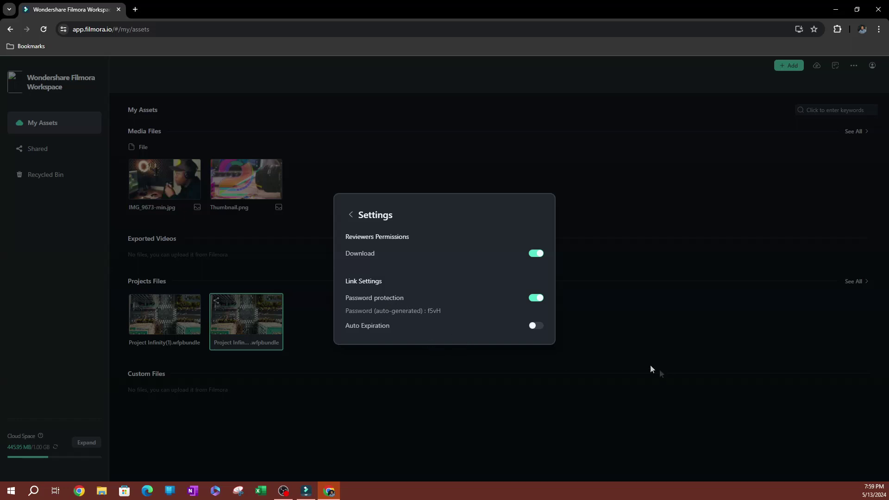
{"action": "left_click", "coordinate": [537, 299]}
{"action": "left_click", "coordinate": [533, 305]}
{"action": "left_click", "coordinate": [536, 300]}
{"action": "left_click", "coordinate": [536, 306]}
{"action": "left_click", "coordinate": [531, 303]}
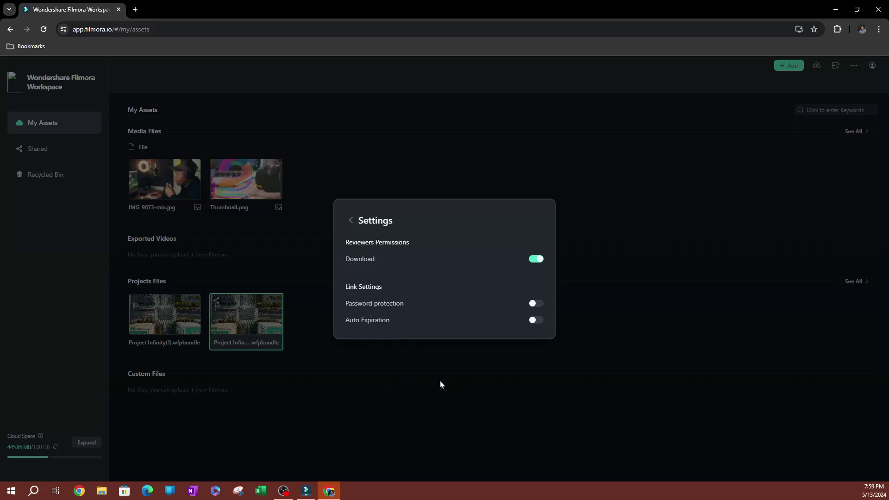
{"action": "left_click", "coordinate": [536, 320]}
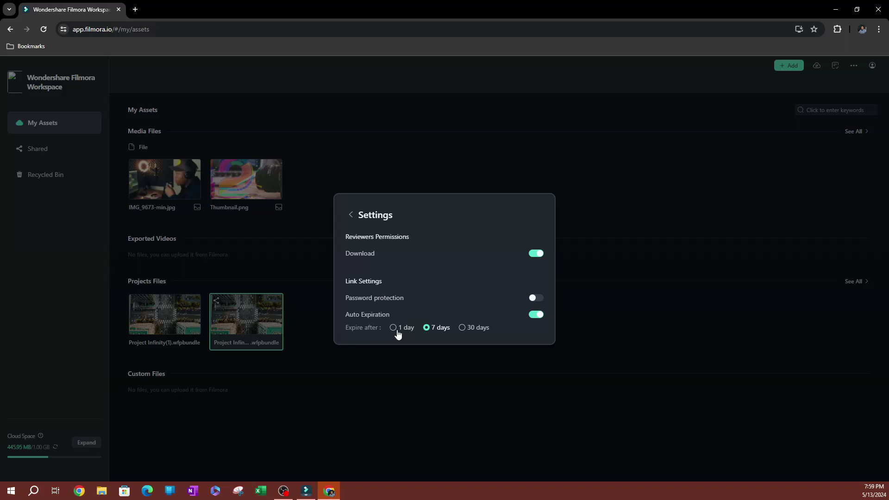
{"action": "left_click", "coordinate": [396, 327]}
{"action": "left_click", "coordinate": [463, 328]}
{"action": "left_click", "coordinate": [427, 327]}
{"action": "left_click", "coordinate": [548, 316]}
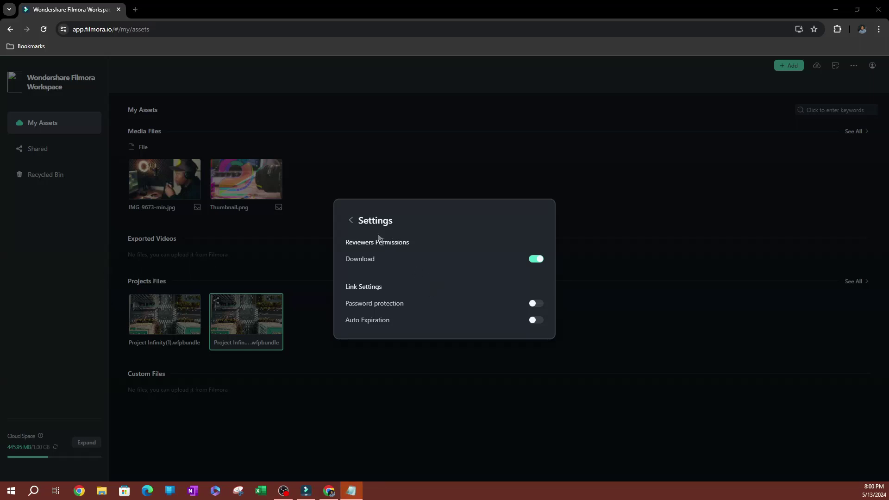
Copy the Project Infinity share link to the clipboard and switch away from the browser
{"action": "left_click", "coordinate": [351, 220]}
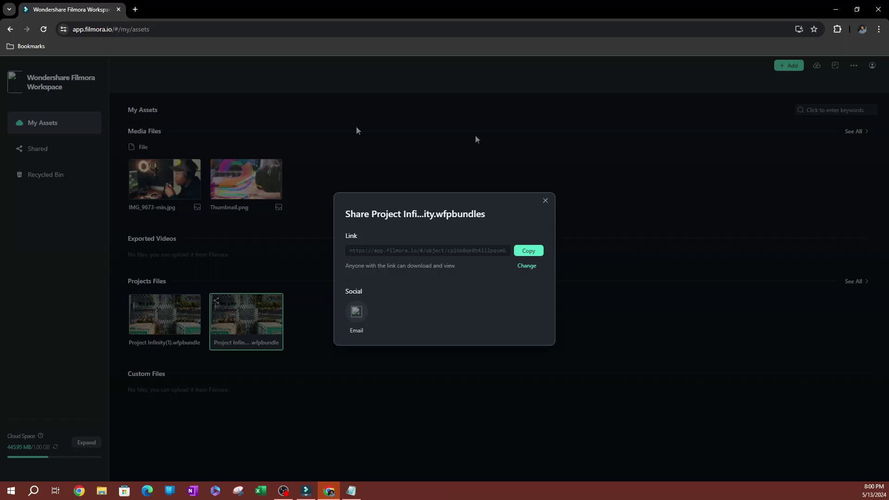
{"action": "left_click", "coordinate": [530, 253]}
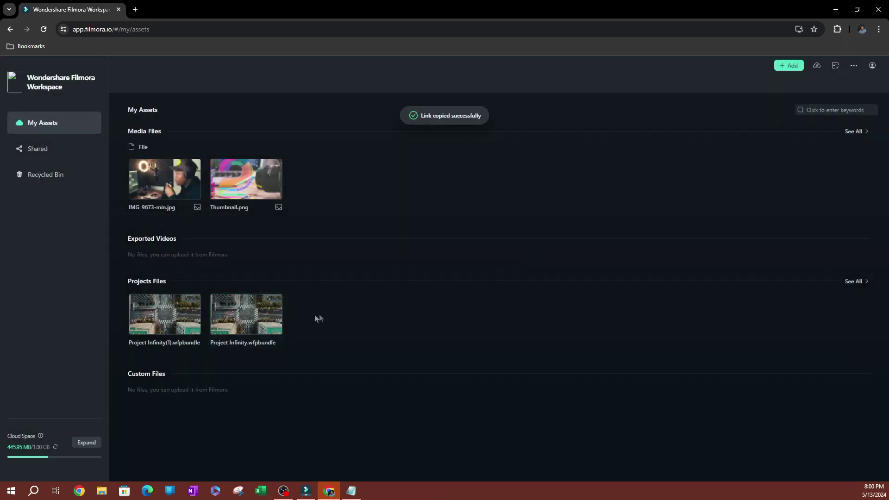
{"action": "key", "text": "alt+Tab"}
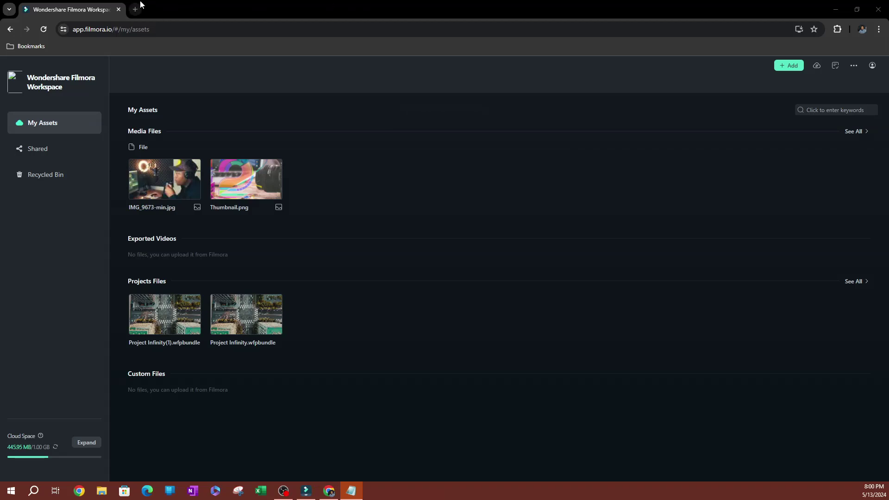
Paste the copied share link into Chrome's address bar and open it
{"action": "left_click", "coordinate": [149, 29]}
{"action": "key", "text": "ctrl+v"}
{"action": "key", "text": "Return"}
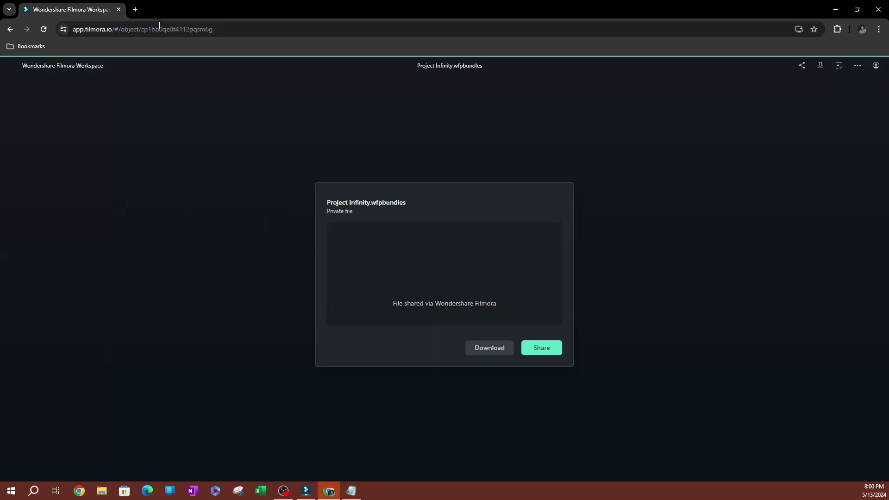